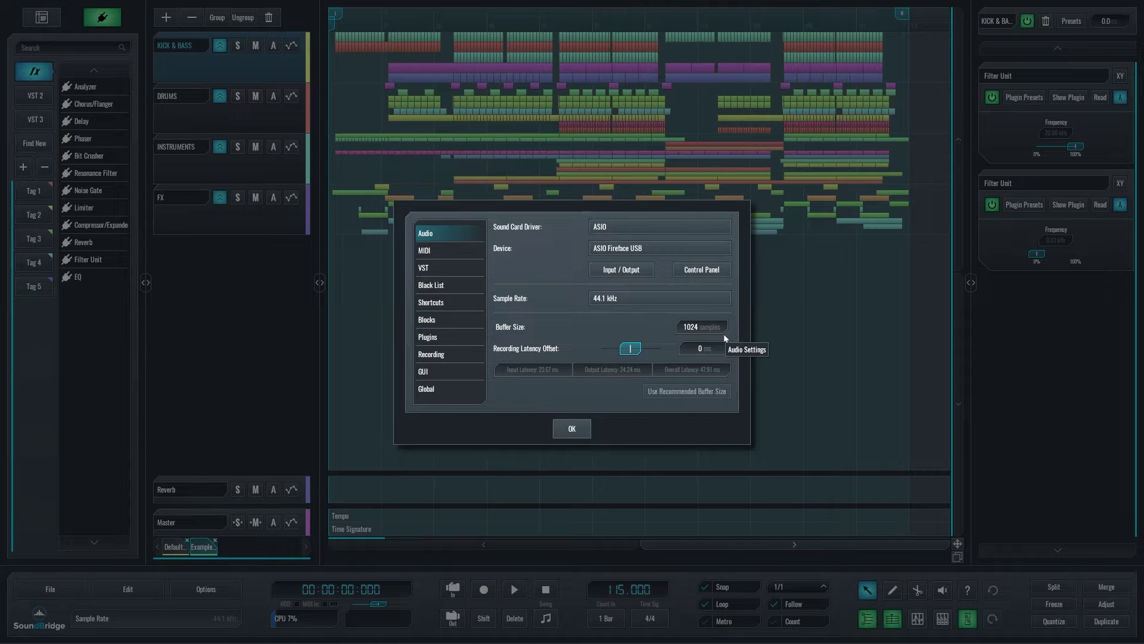
- Browse the Blocks, Plugins, Recording and GUI preference pages, then review the Global page's options
{"action": "left_click", "coordinate": [460, 320]}
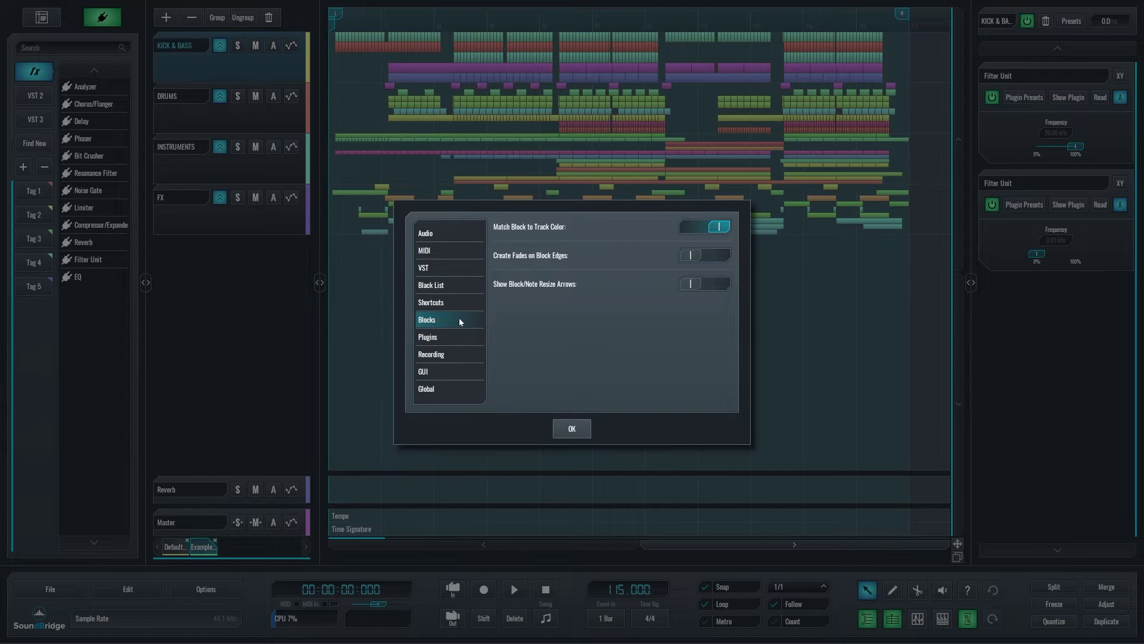
{"action": "left_click", "coordinate": [460, 338]}
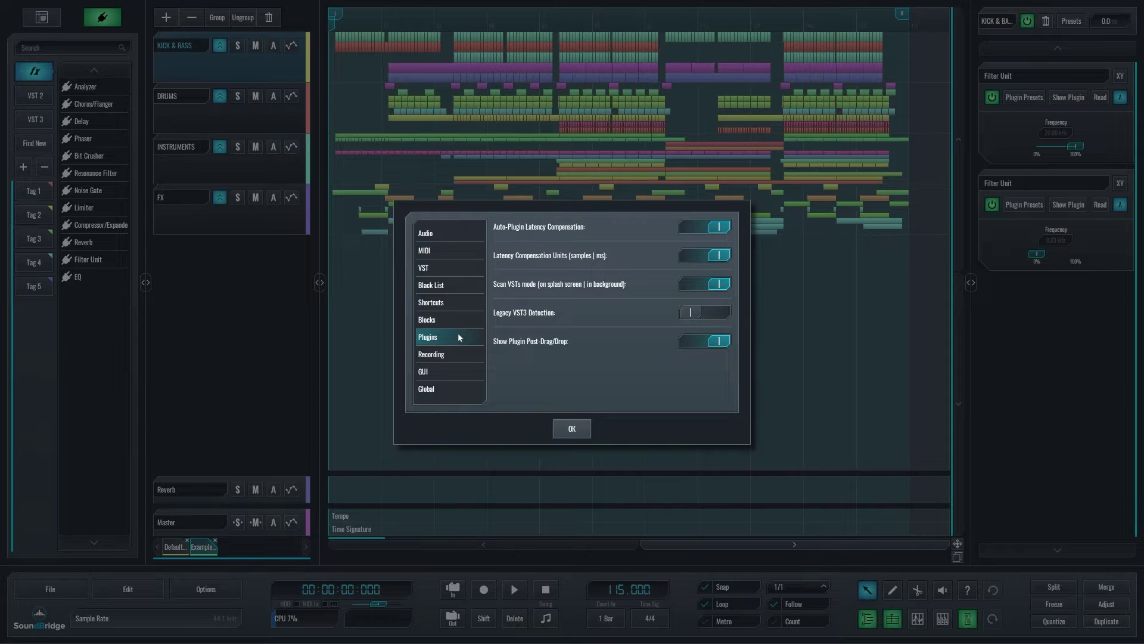
{"action": "left_click", "coordinate": [472, 354]}
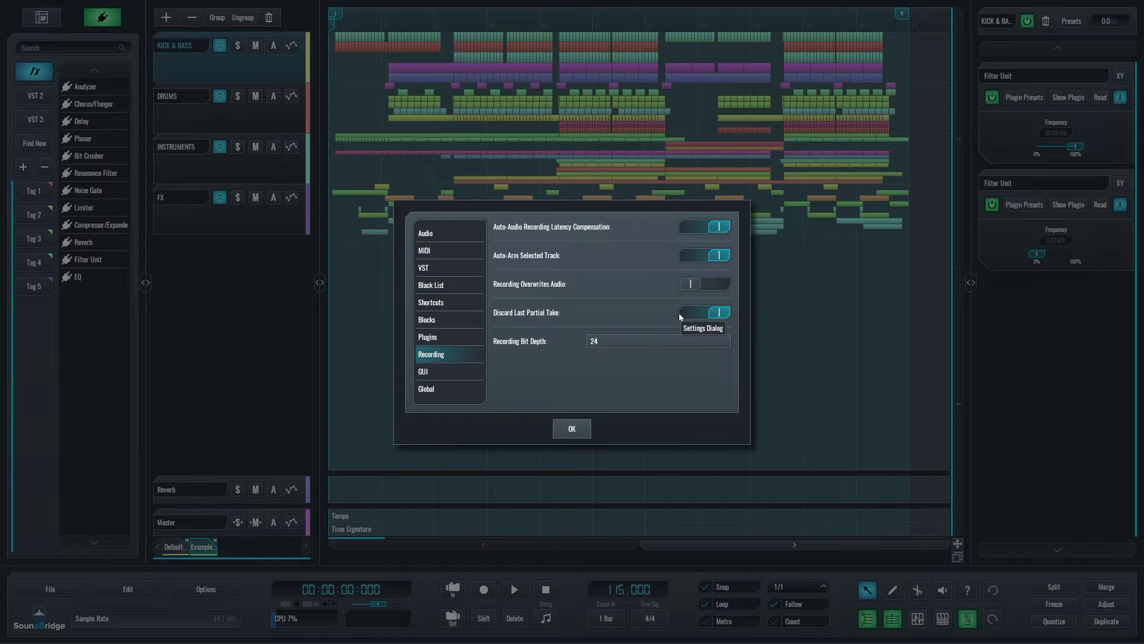
{"action": "left_click", "coordinate": [453, 372]}
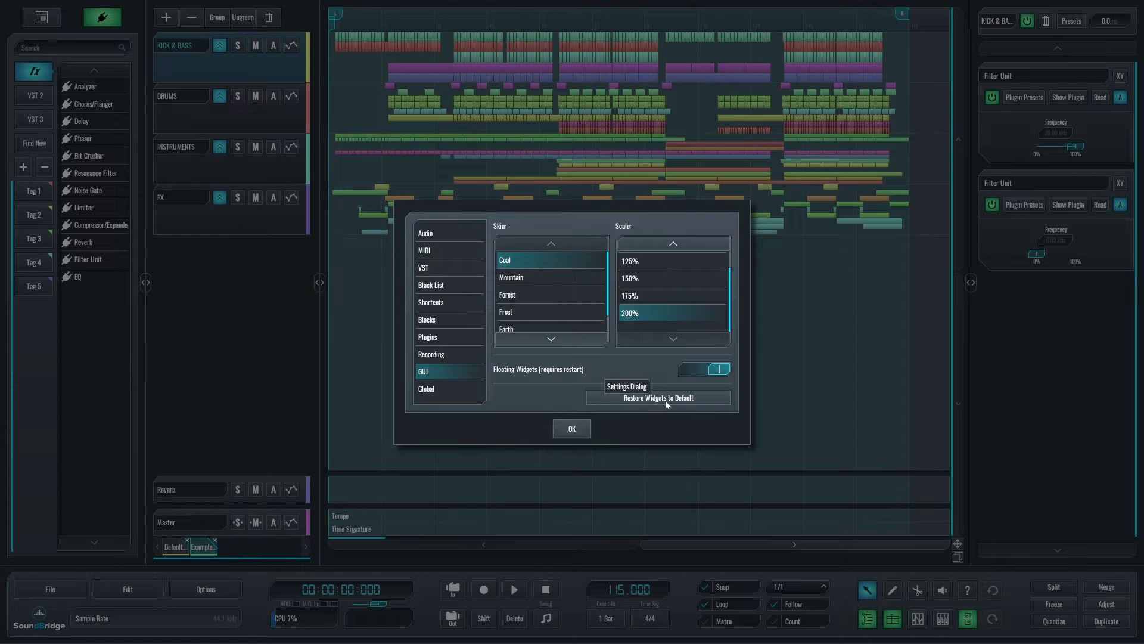
{"action": "left_click", "coordinate": [456, 383]}
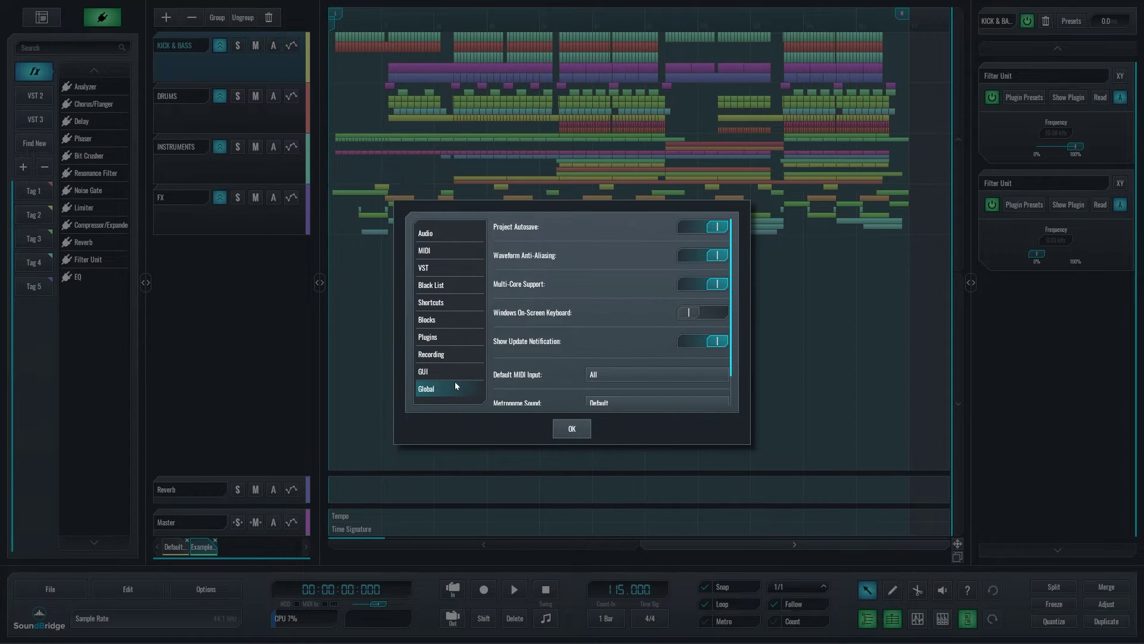
{"action": "scroll", "coordinate": [565, 291], "scroll_direction": "down", "scroll_amount": 1}
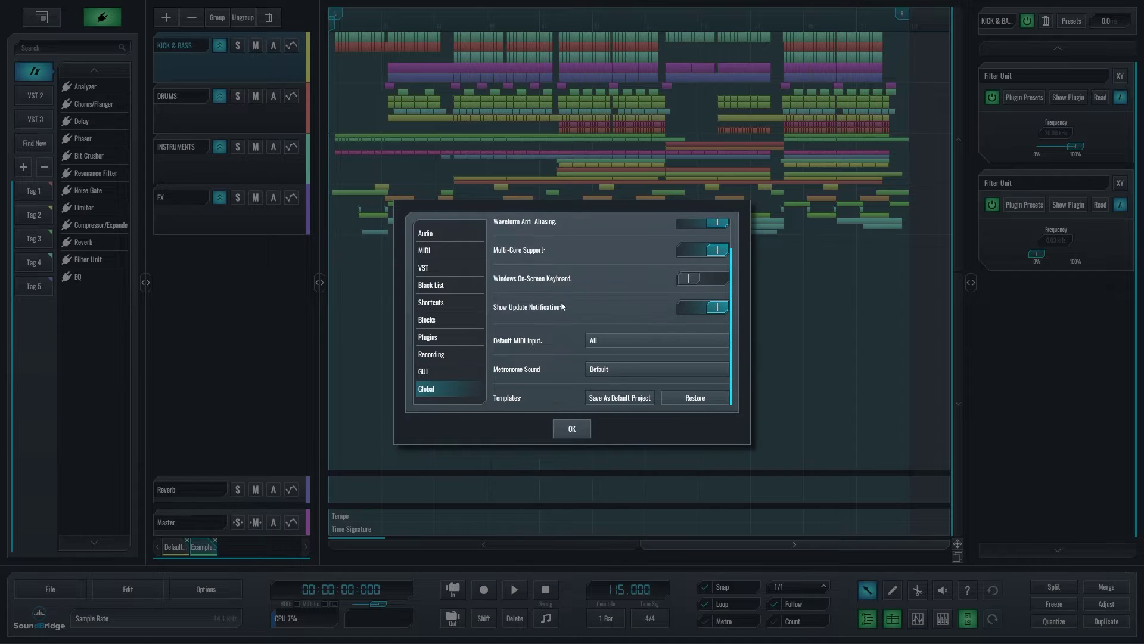
{"action": "scroll", "coordinate": [560, 301], "scroll_direction": "up", "scroll_amount": 1}
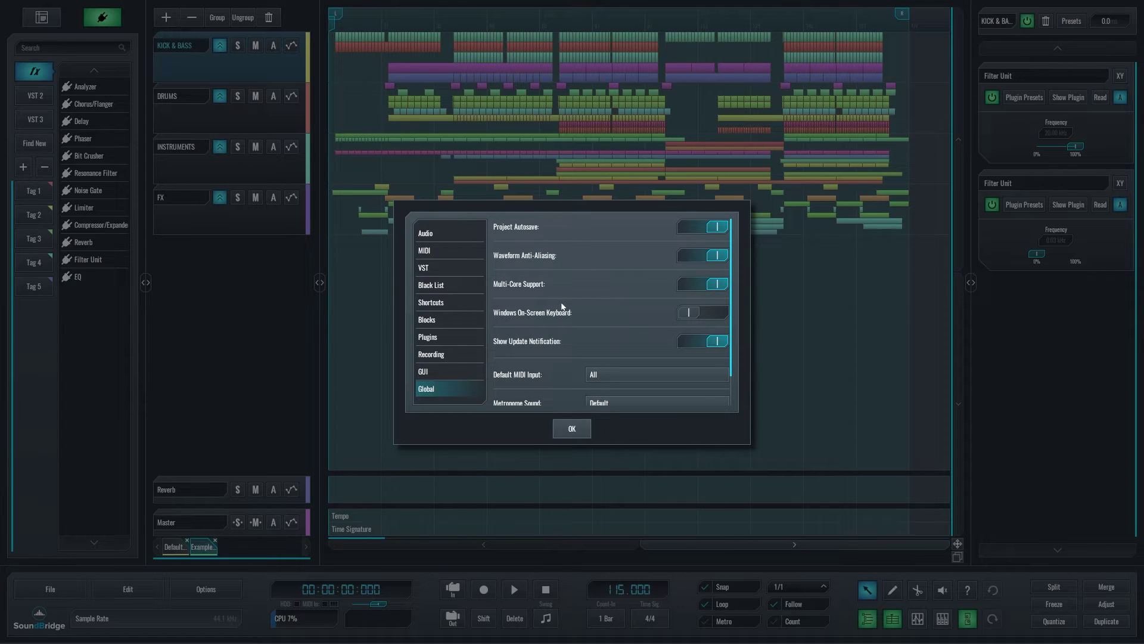
- Close the preferences and loop-record an audio take on 1 Audio from bar 2 in the Default project
{"action": "left_click", "coordinate": [575, 422]}
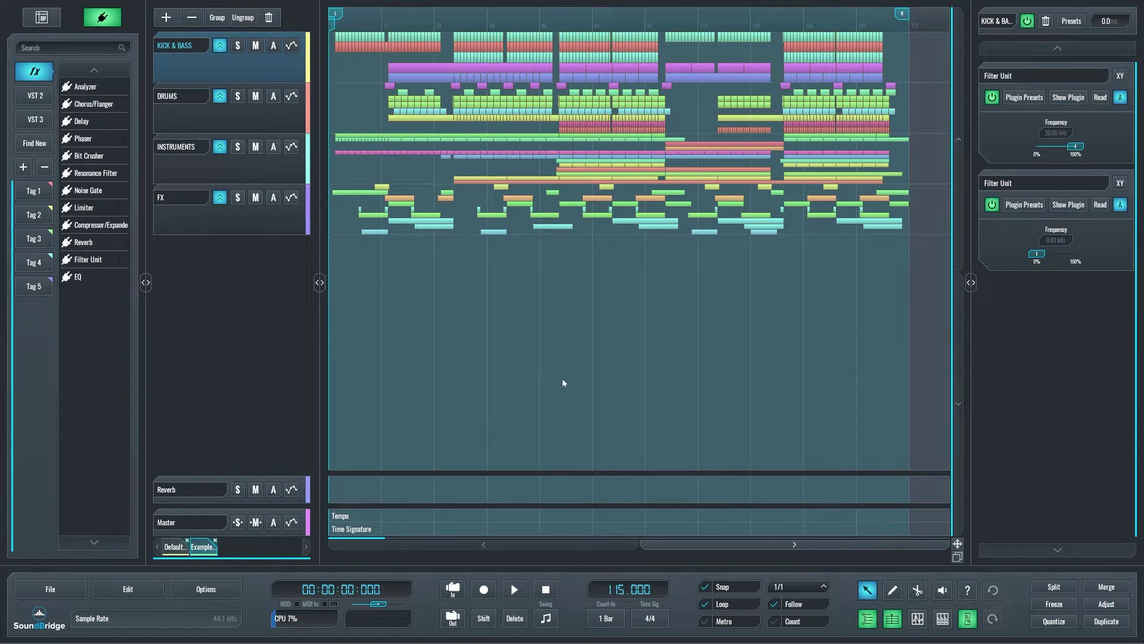
{"action": "left_click", "coordinate": [174, 547]}
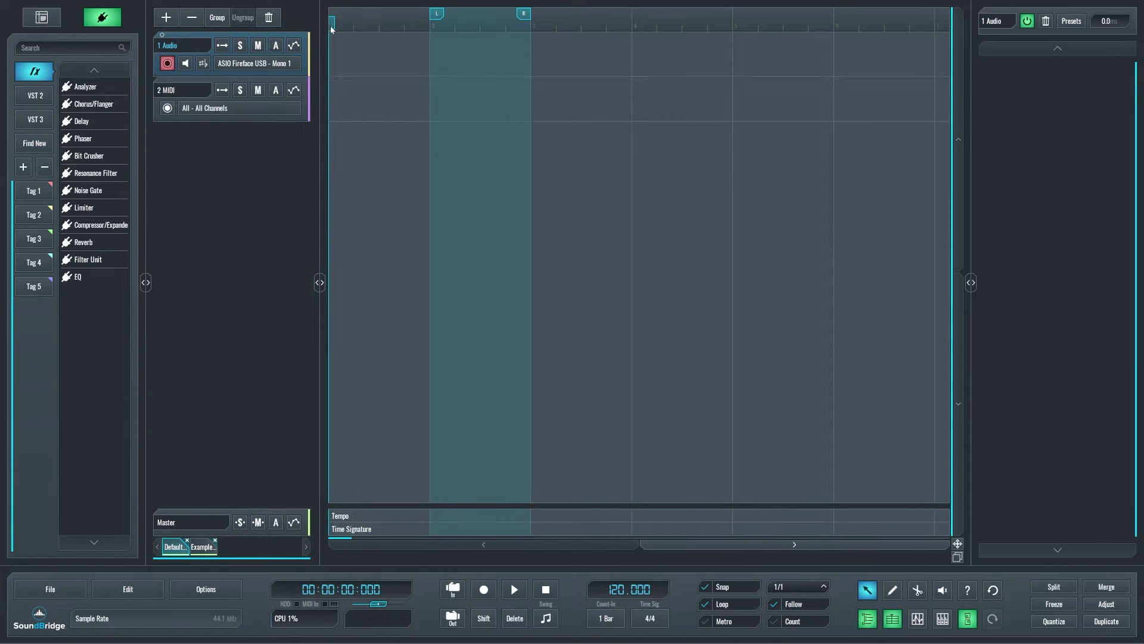
{"action": "left_click_drag", "start_coordinate": [332, 27], "coordinate": [429, 36]}
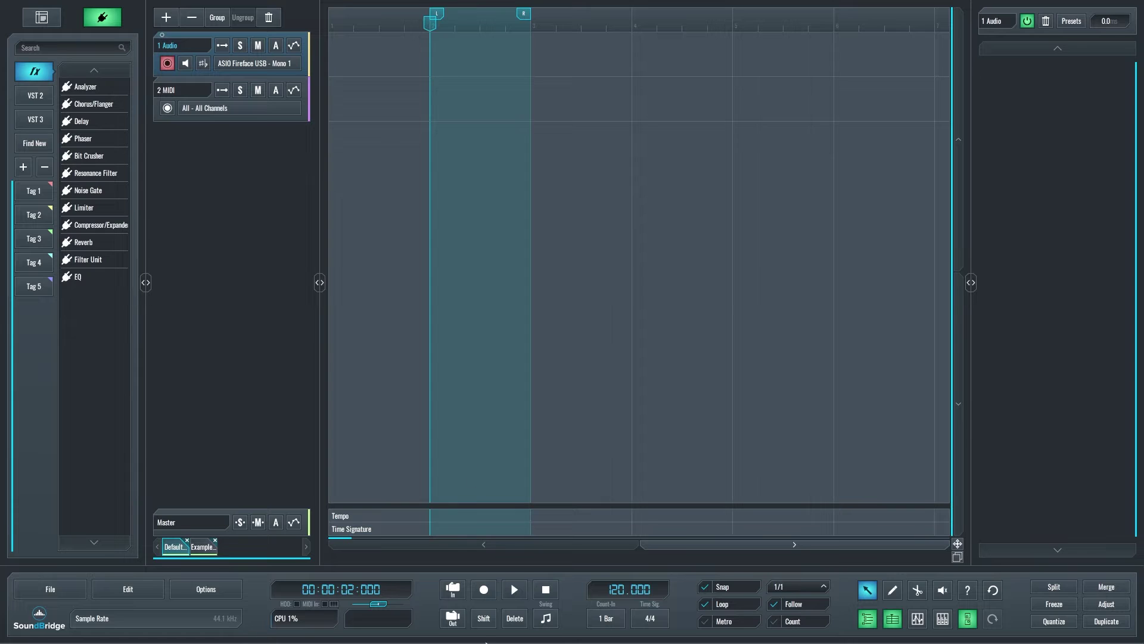
{"action": "left_click", "coordinate": [484, 589]}
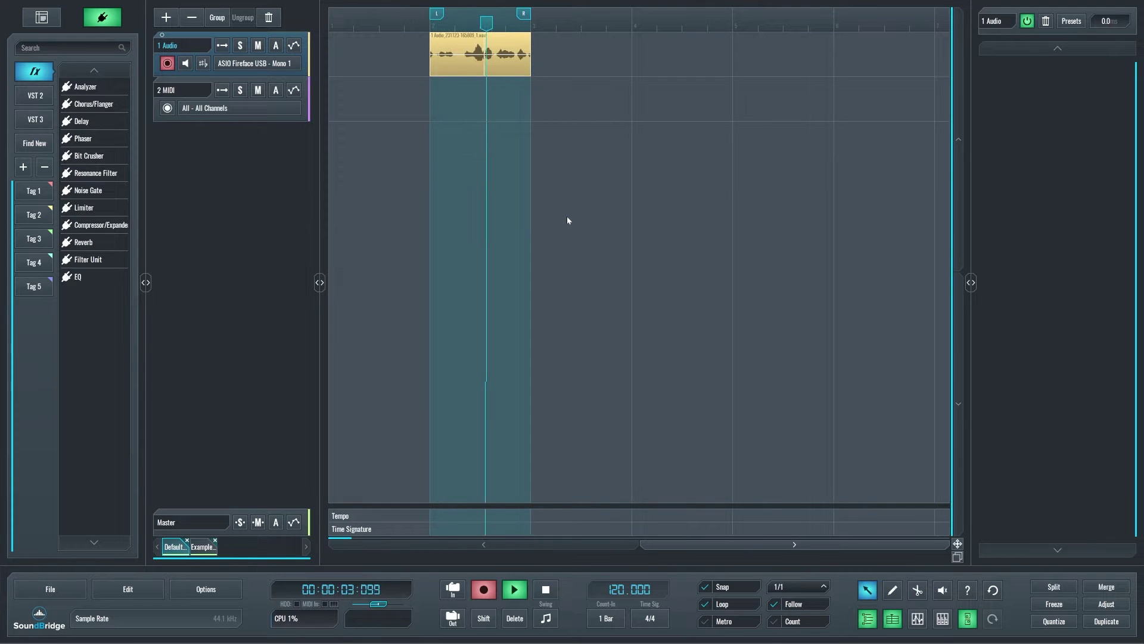
{"action": "key", "text": "space"}
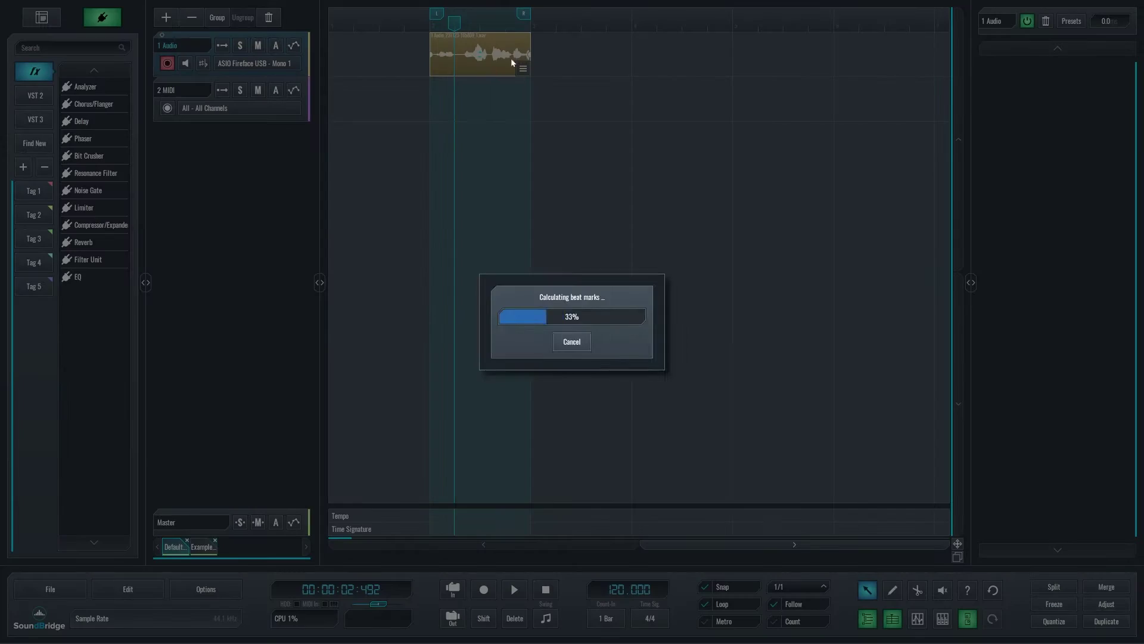
- Try moving the recorded clip one bar later, undo the move, and reopen the preferences with Ctrl+P
{"action": "left_click_drag", "start_coordinate": [510, 59], "coordinate": [596, 68]}
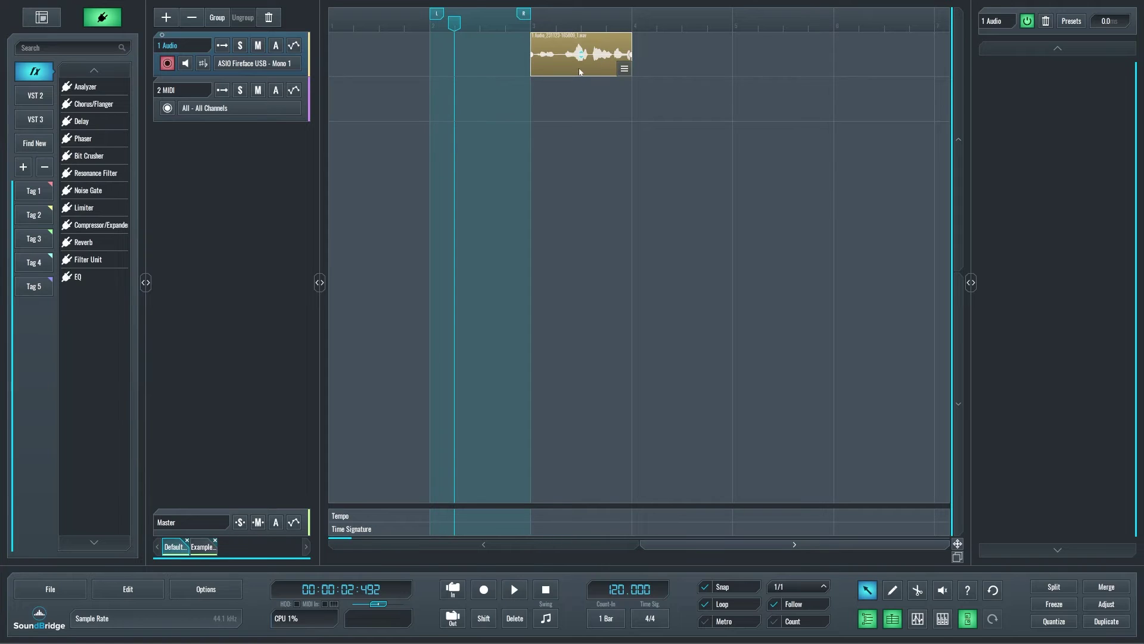
{"action": "key", "text": "ctrl+z"}
{"action": "key", "text": "ctrl+p"}
- Turn off Discard Last Partial Take in Recording preferences, confirm, and delete the earlier clip
{"action": "left_click", "coordinate": [471, 357]}
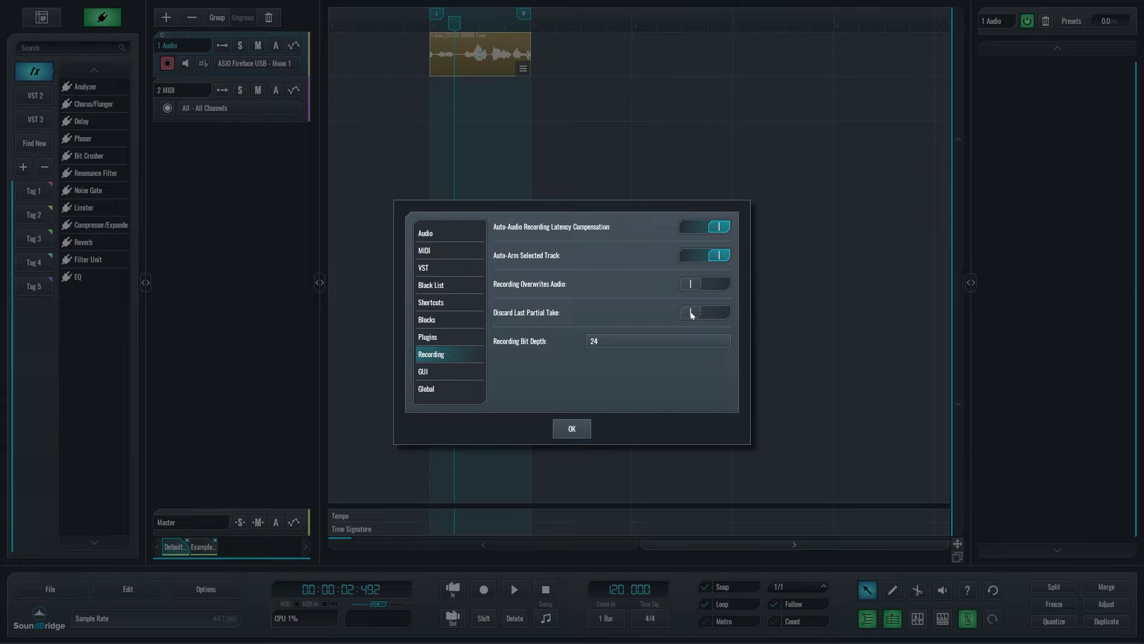
{"action": "left_click", "coordinate": [571, 428]}
{"action": "key", "text": "Delete"}
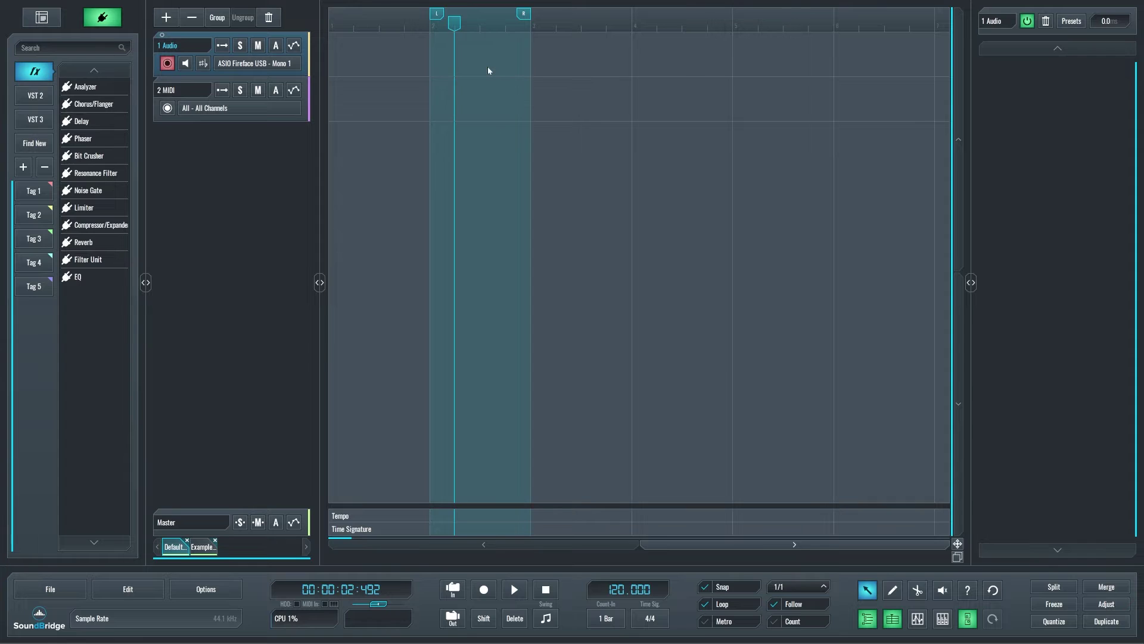
- Re-record the loop from bar 2, inspect its three takes in the Take List, then delete the clip
{"action": "left_click", "coordinate": [453, 21]}
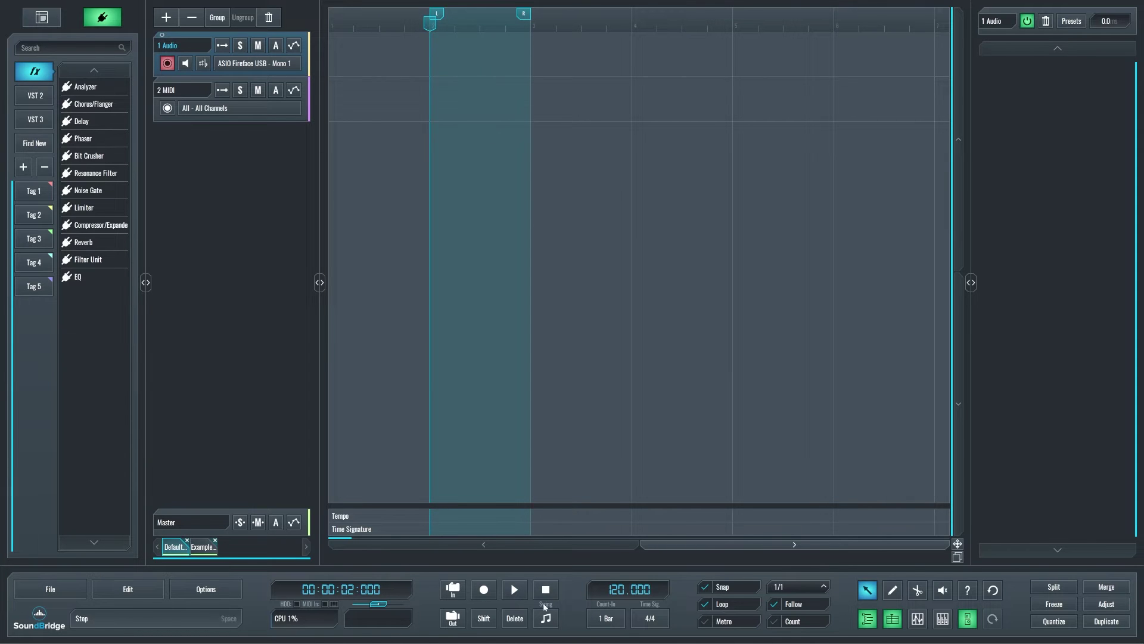
{"action": "key", "text": "r"}
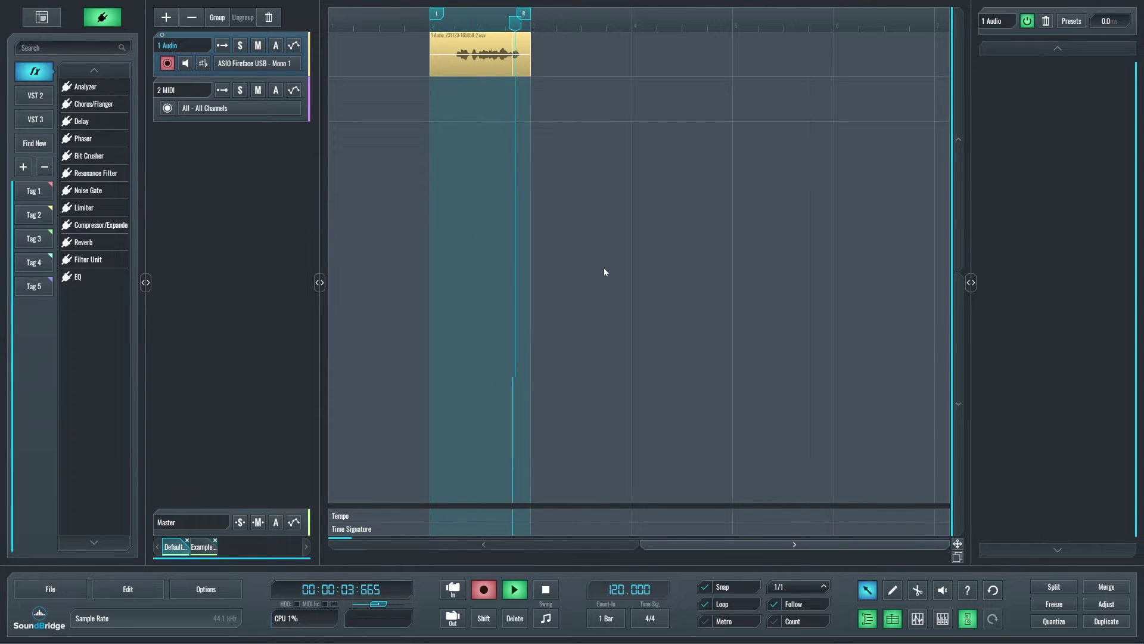
{"action": "key", "text": "space"}
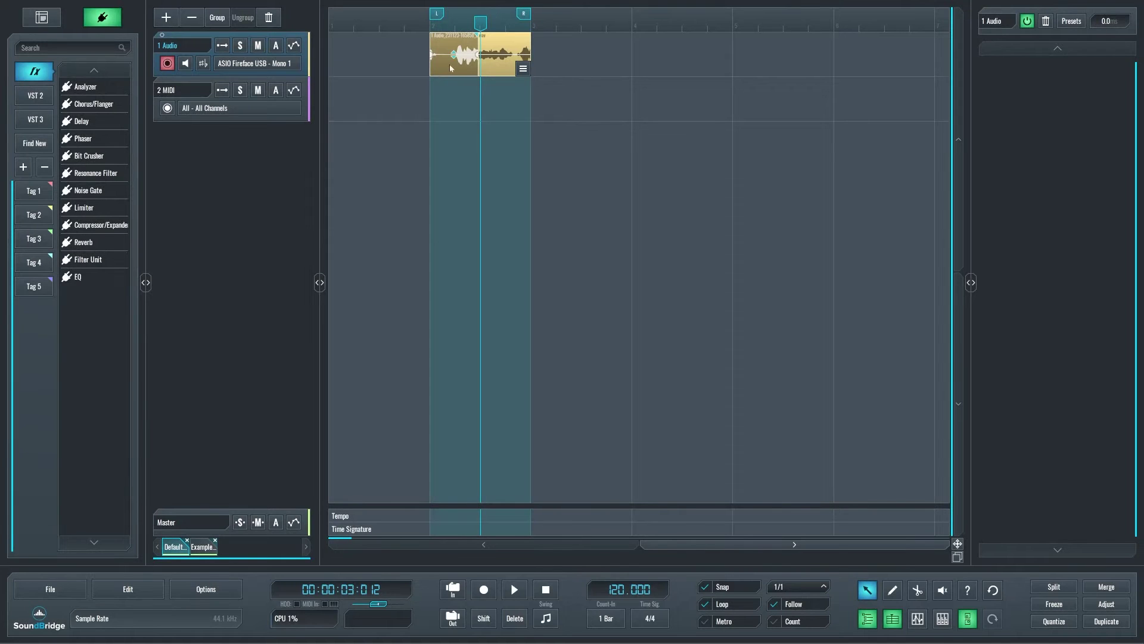
{"action": "left_click_drag", "start_coordinate": [450, 68], "coordinate": [590, 70]}
{"action": "left_click", "coordinate": [523, 68]}
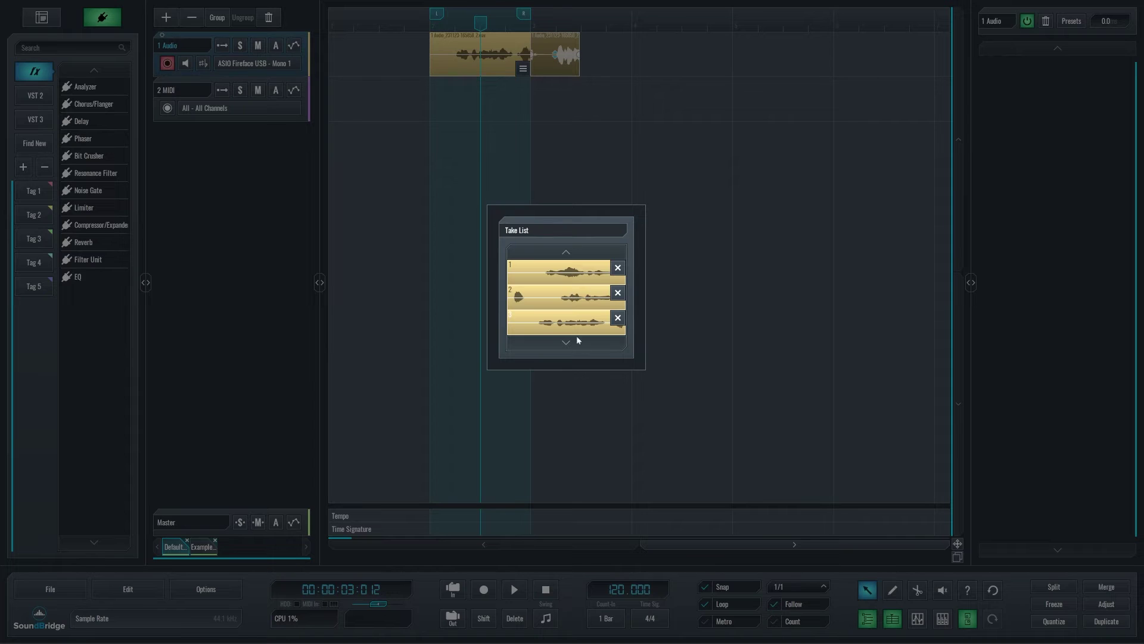
{"action": "left_click", "coordinate": [695, 225]}
{"action": "key", "text": "Delete"}
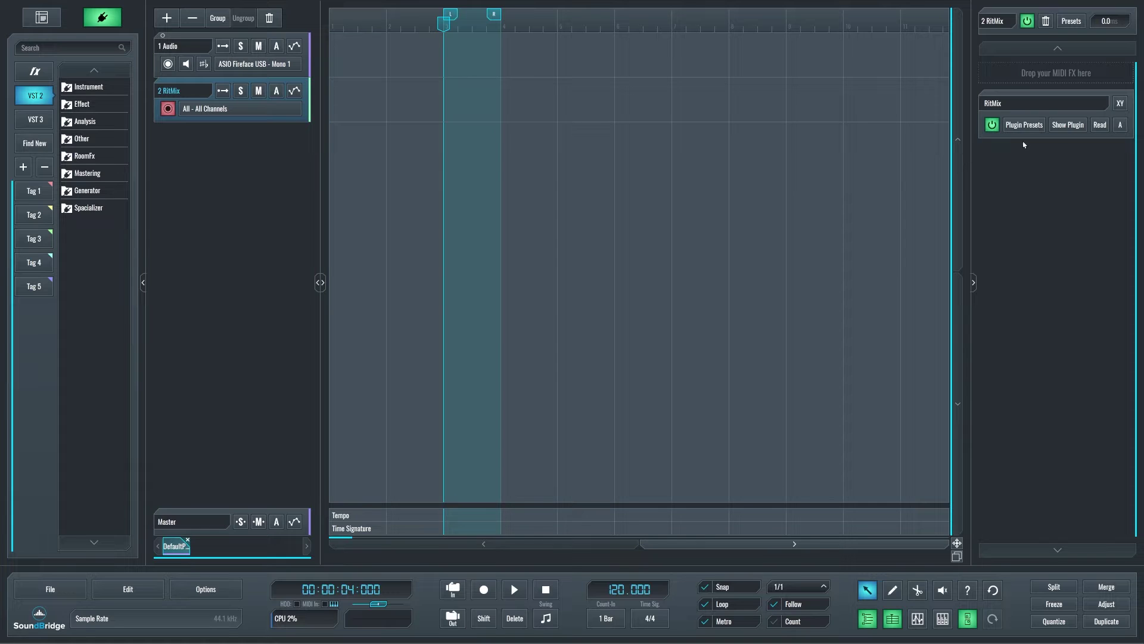
- Open the RitMix drum plugin window, then close it to reveal the arrangement
{"action": "left_click", "coordinate": [1068, 124]}
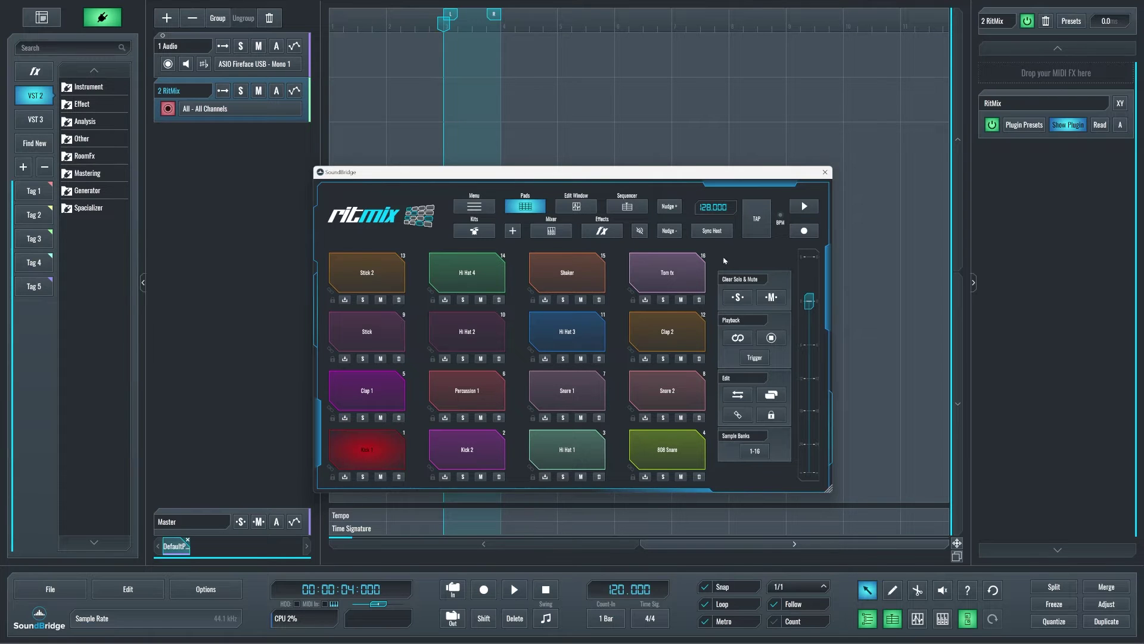
{"action": "left_click", "coordinate": [825, 172]}
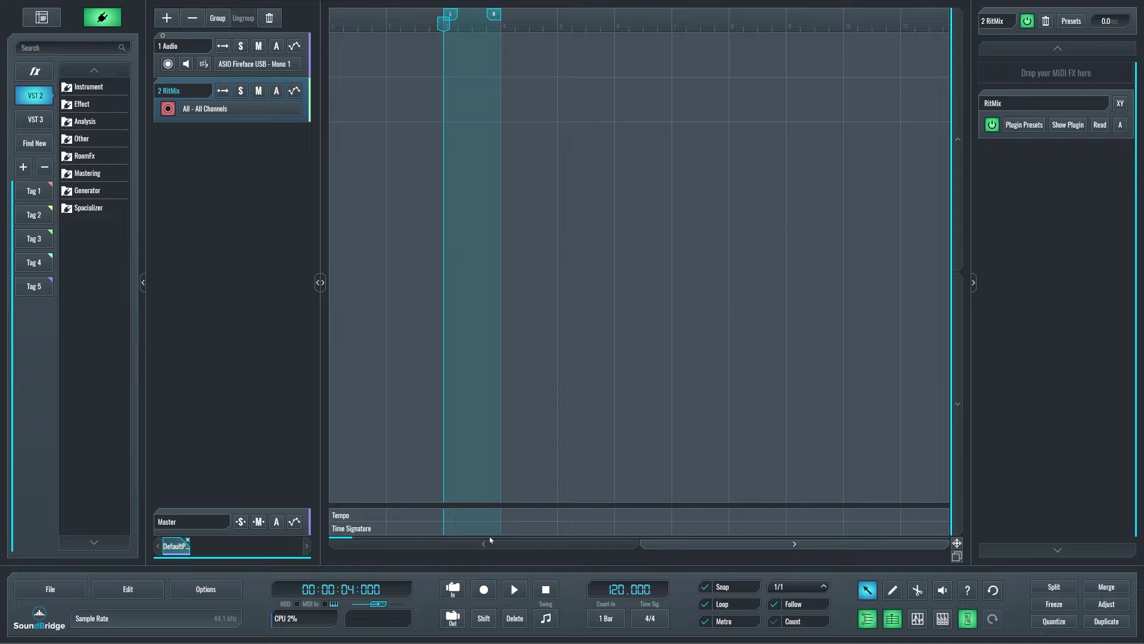
- Loop-record a MIDI take on the 2 RitMix track and open the new clip's notes for editing
{"action": "left_click", "coordinate": [483, 589]}
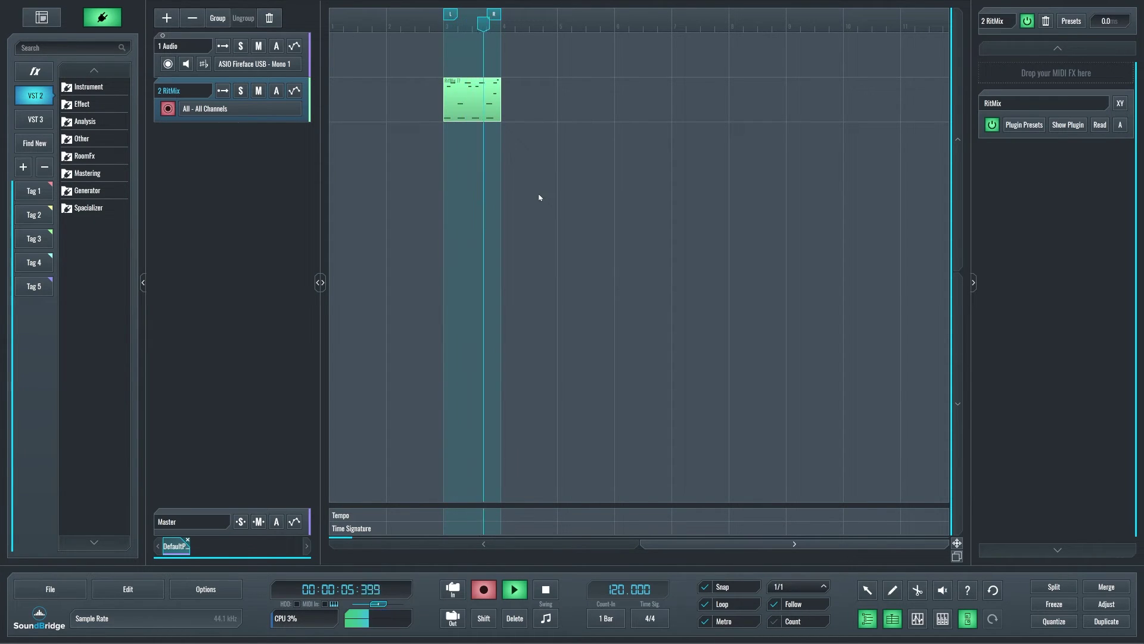
{"action": "key", "text": "space"}
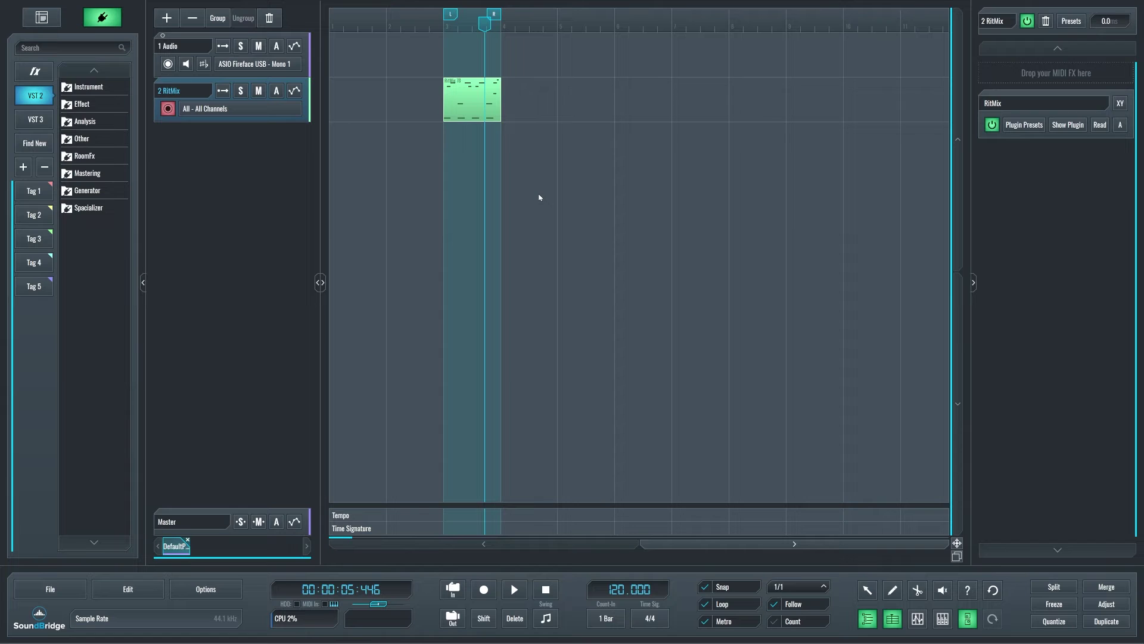
{"action": "left_click", "coordinate": [490, 104]}
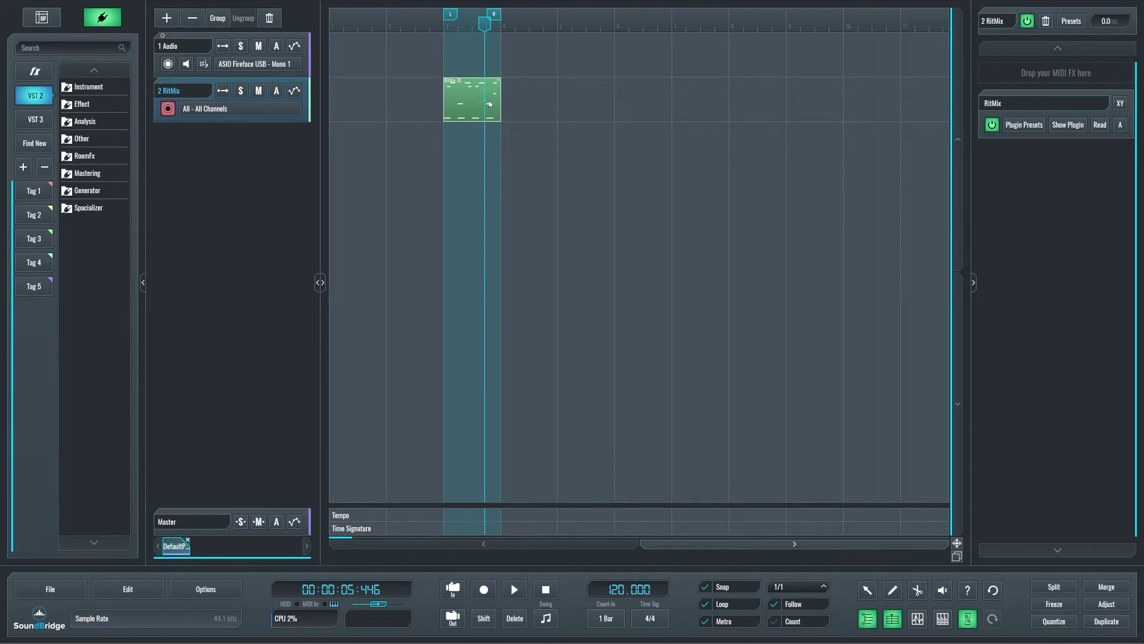
{"action": "double_click", "coordinate": [489, 105]}
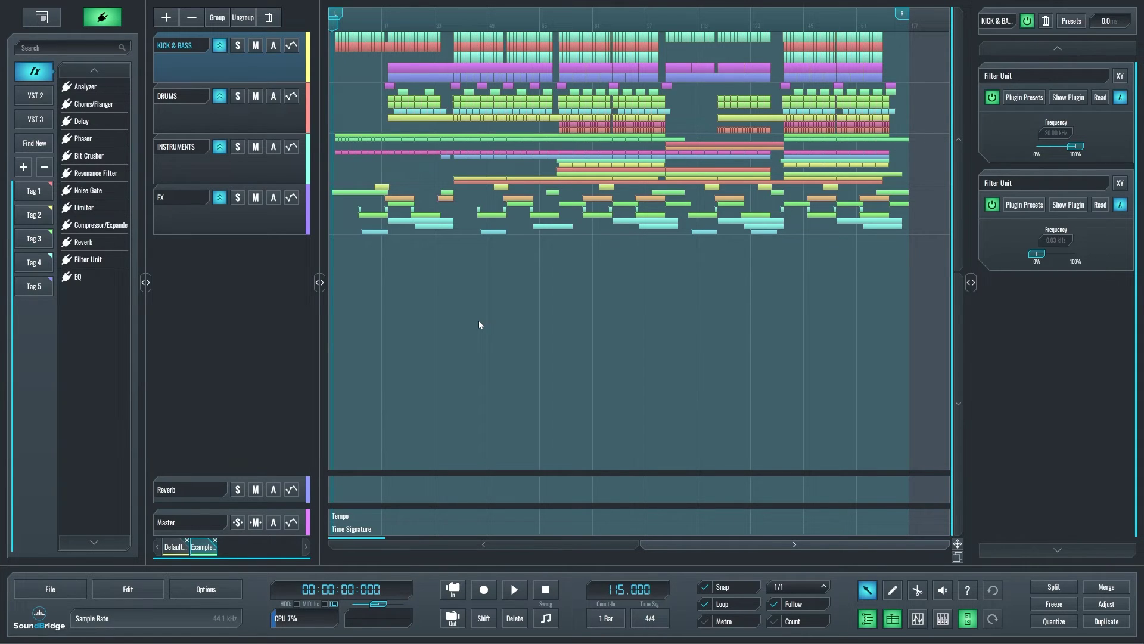
- Try saving the project from the File menu, which brings up the Track Limit Reached notice
{"action": "left_click", "coordinate": [51, 594]}
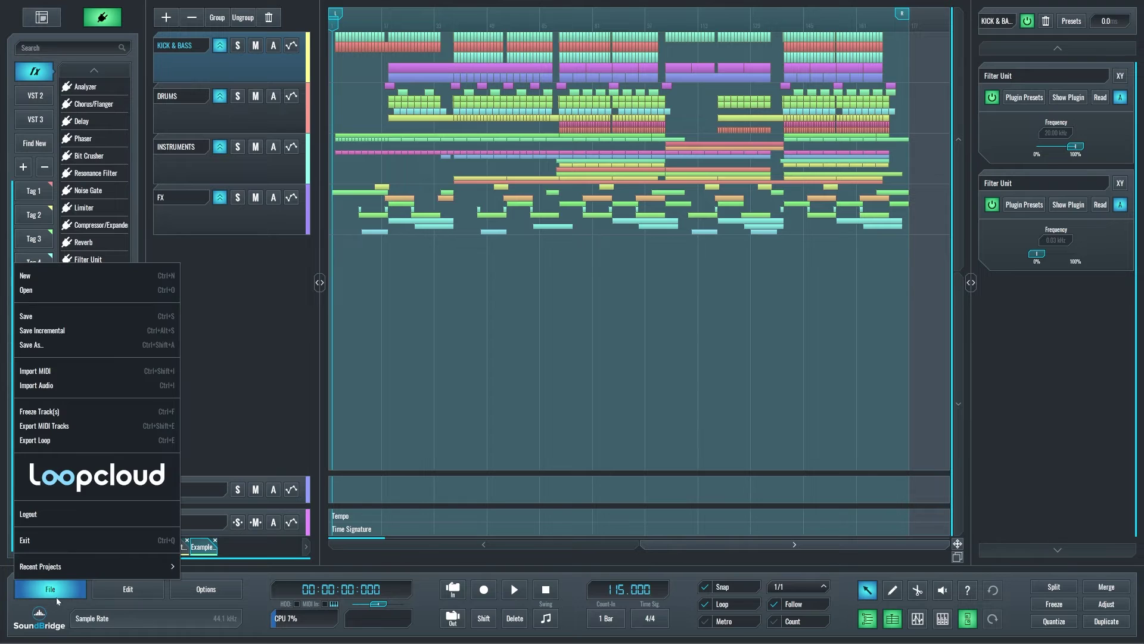
{"action": "left_click", "coordinate": [54, 314]}
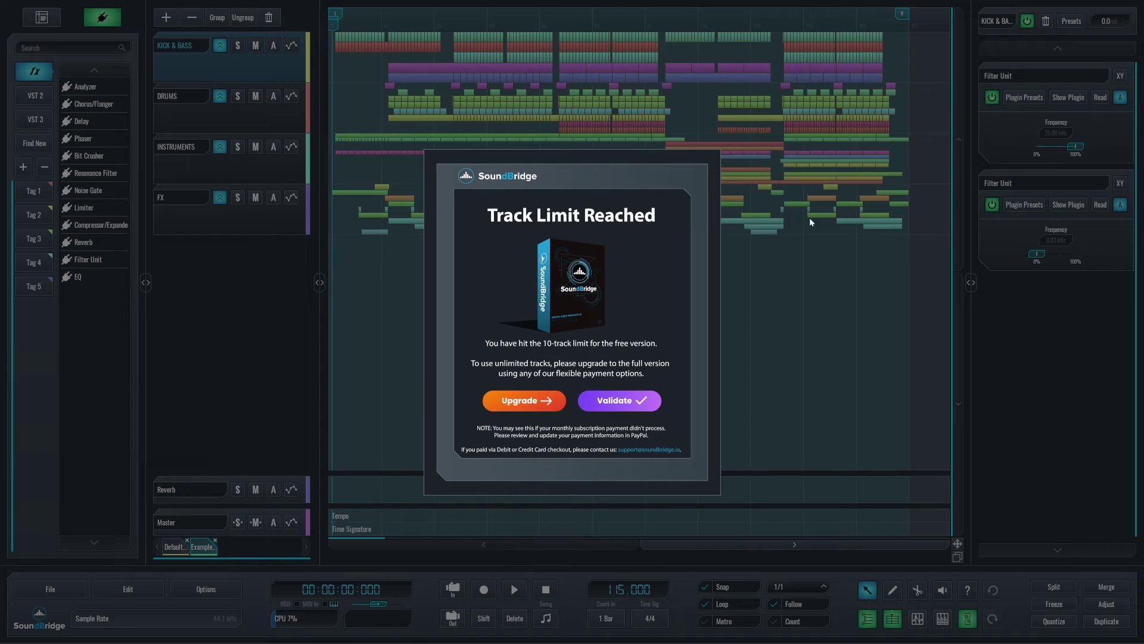
{"action": "left_click", "coordinate": [789, 303]}
- Validate the licence from the notice, read the trial-mode result, and close the notice
{"action": "left_click", "coordinate": [624, 400]}
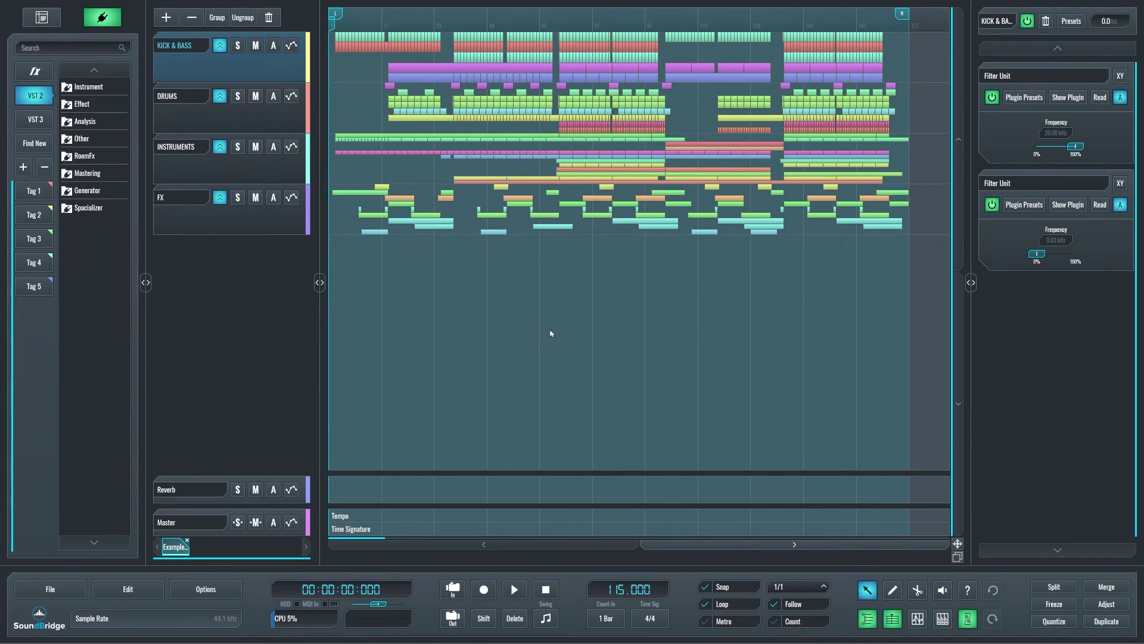
{"action": "double_click", "coordinate": [551, 333]}
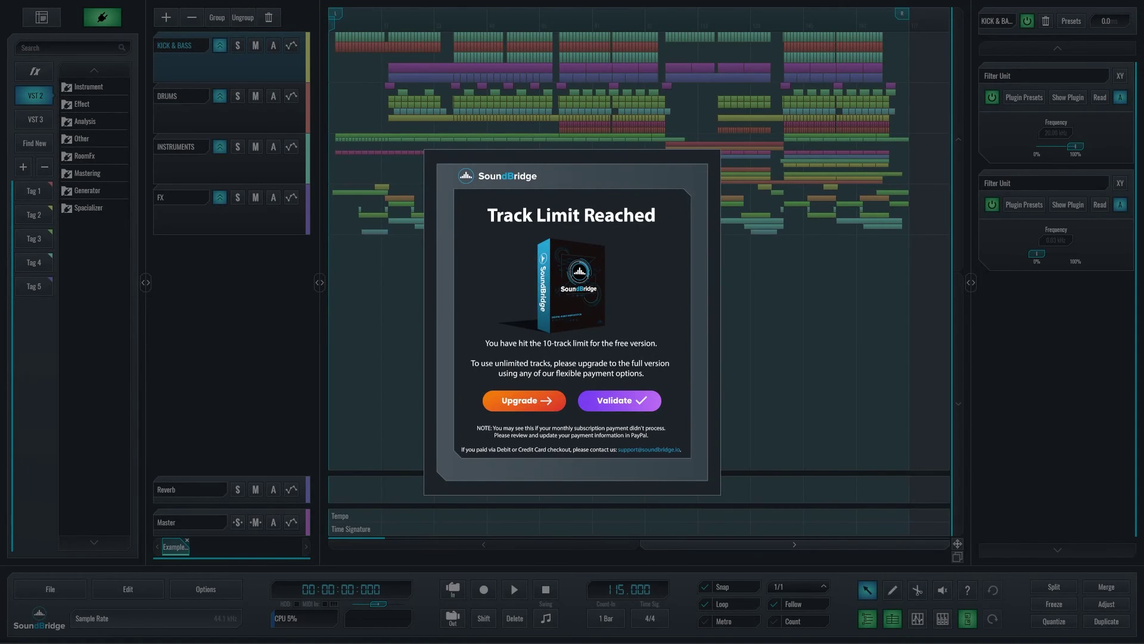
{"action": "left_click", "coordinate": [625, 402]}
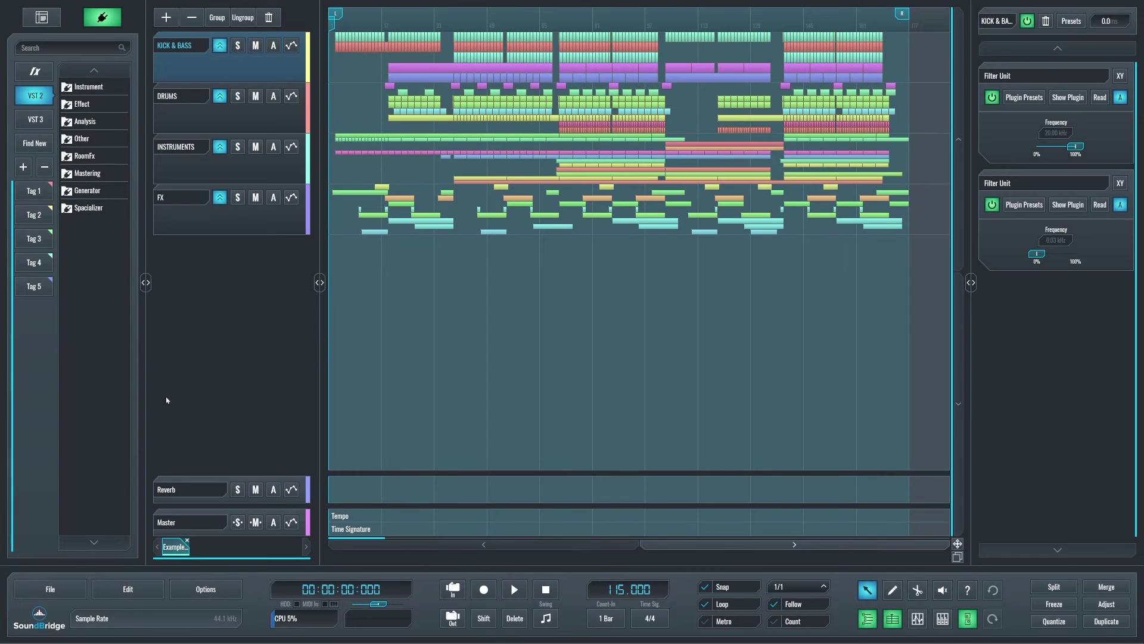
- Save the current project from the File menu and open a new Default project with Ctrl+N
{"action": "left_click", "coordinate": [51, 589]}
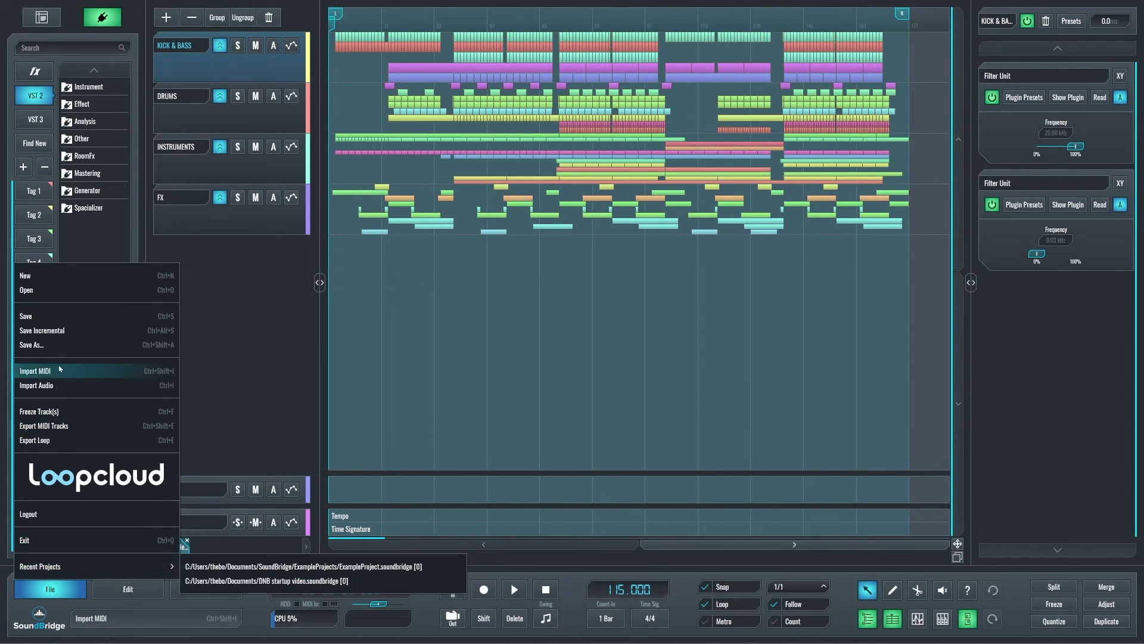
{"action": "left_click", "coordinate": [58, 315]}
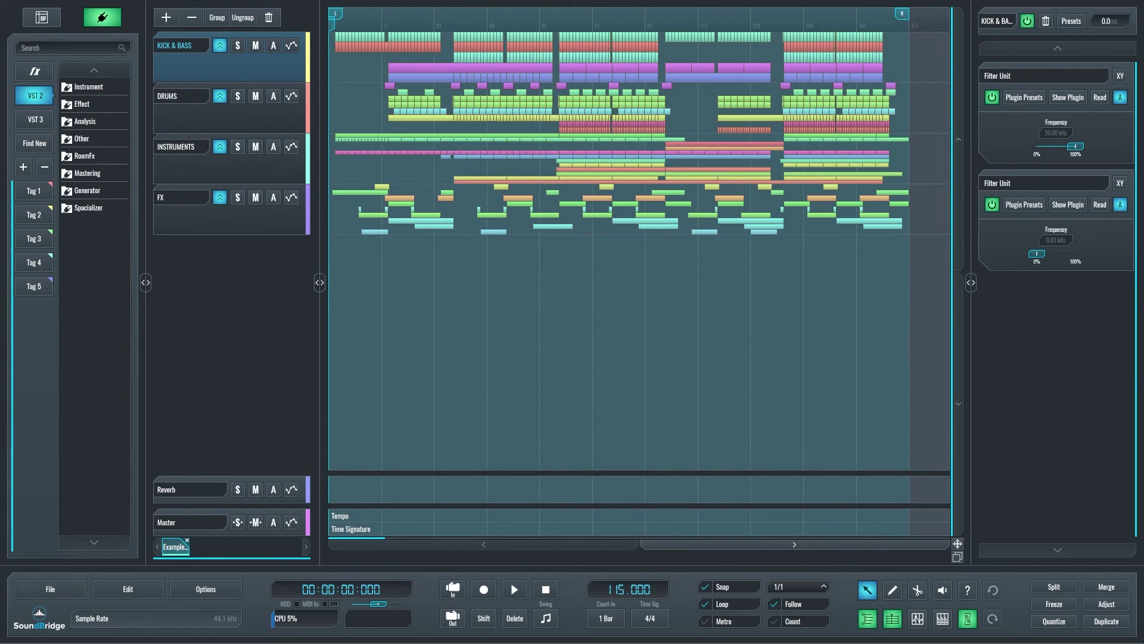
{"action": "key", "text": "ctrl+n"}
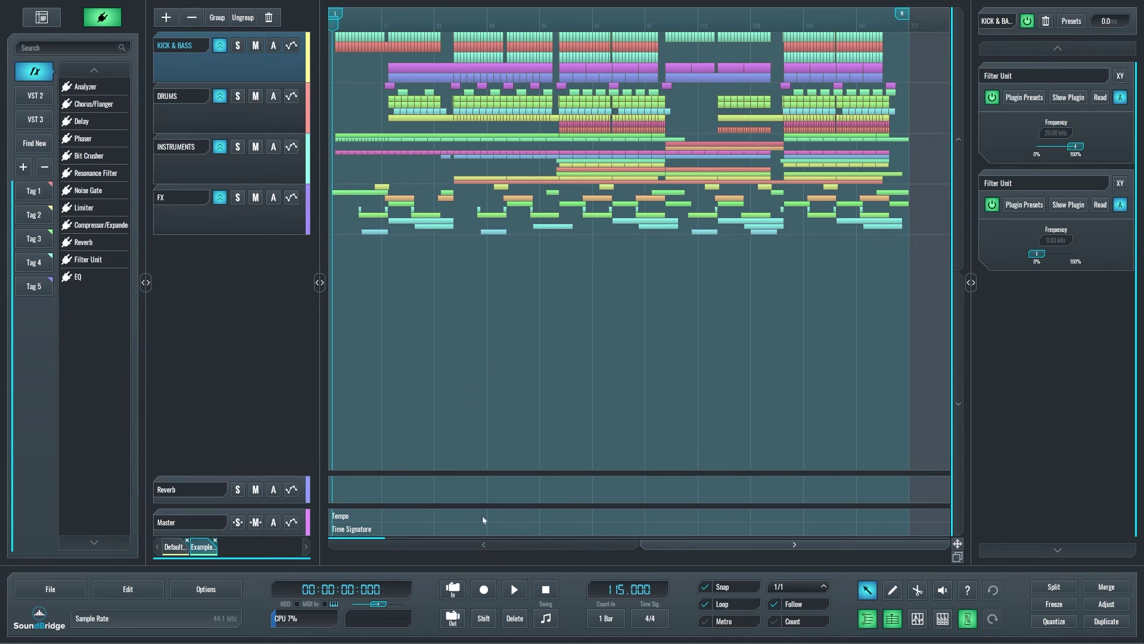
{"action": "scroll", "coordinate": [436, 336], "scroll_direction": "right", "scroll_amount": 1}
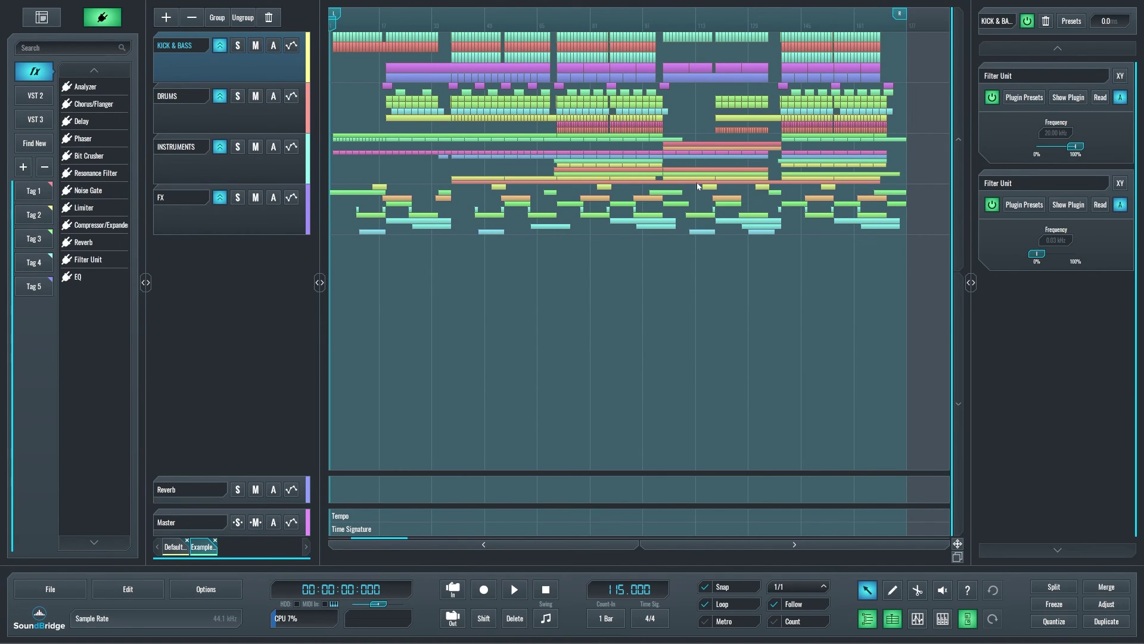
- In Local Files, browse Dir. 1 into Documents and This Computer, then go back to the top-level locations
{"action": "left_click", "coordinate": [51, 21]}
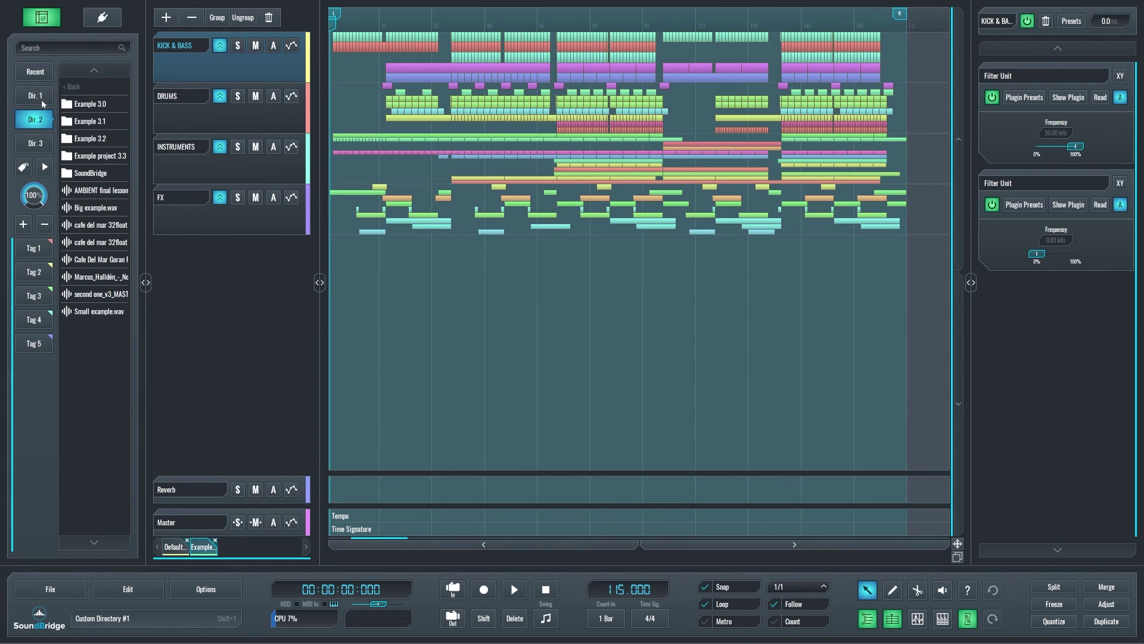
{"action": "left_click", "coordinate": [40, 101]}
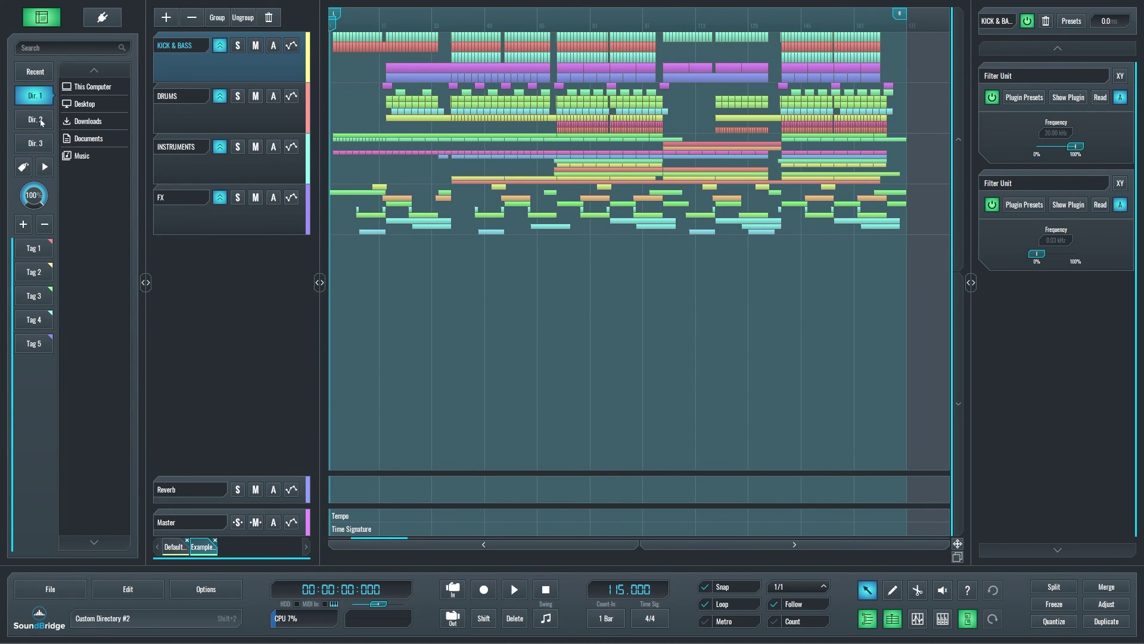
{"action": "left_click", "coordinate": [71, 139]}
{"action": "left_click", "coordinate": [87, 87]}
{"action": "left_click", "coordinate": [87, 87]}
{"action": "left_click", "coordinate": [87, 87]}
{"action": "left_click", "coordinate": [87, 87]}
{"action": "left_click", "coordinate": [87, 87]}
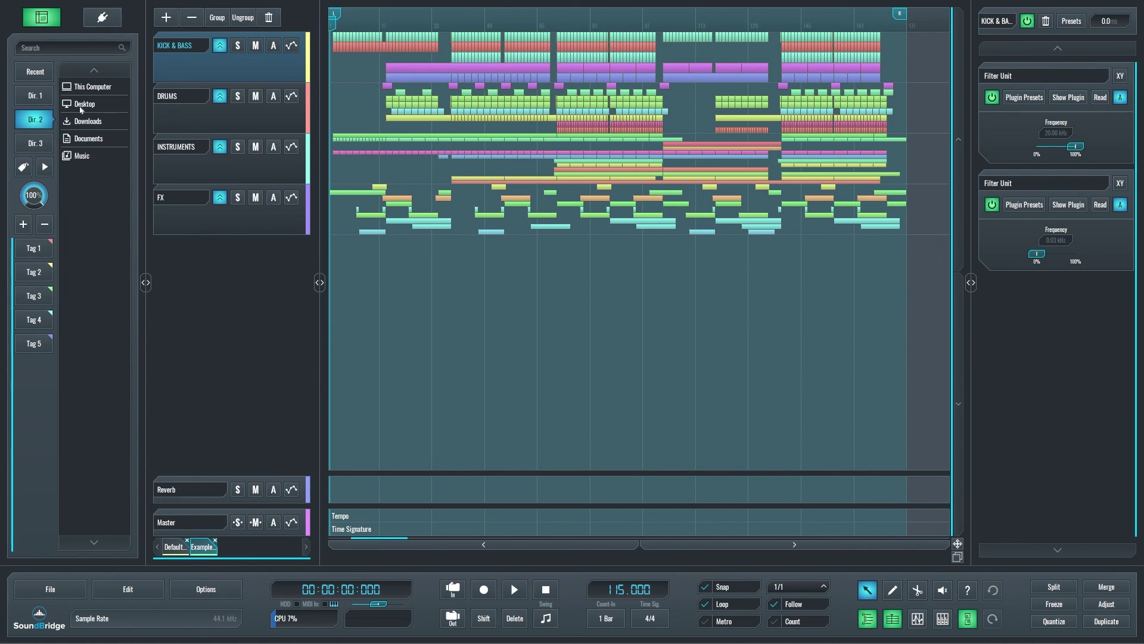
{"action": "left_click", "coordinate": [91, 89]}
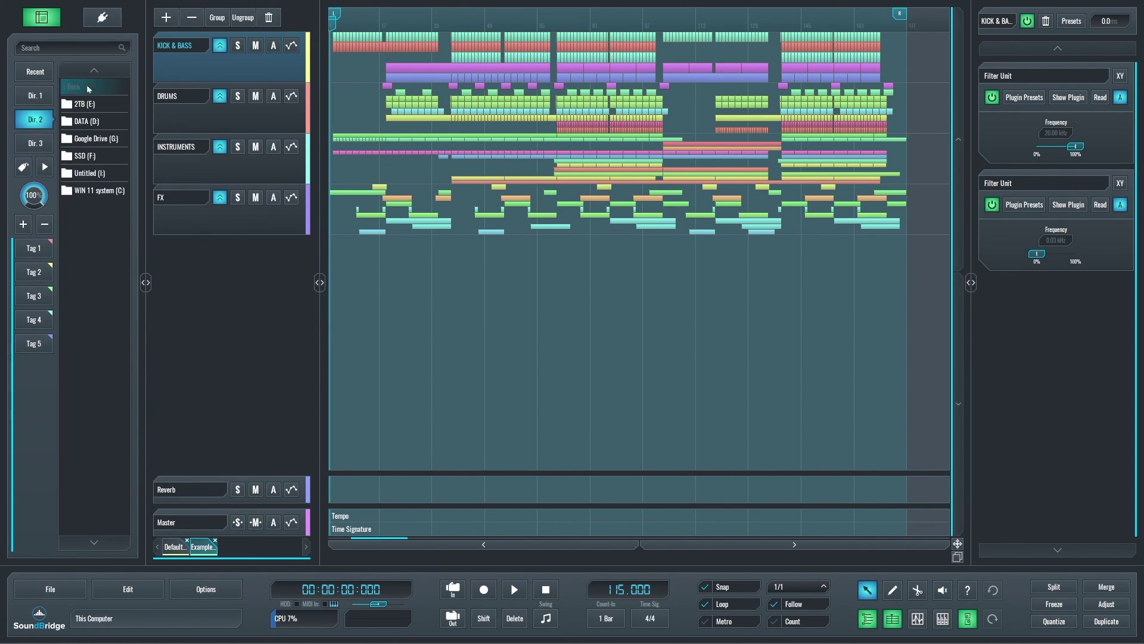
{"action": "left_click", "coordinate": [87, 87]}
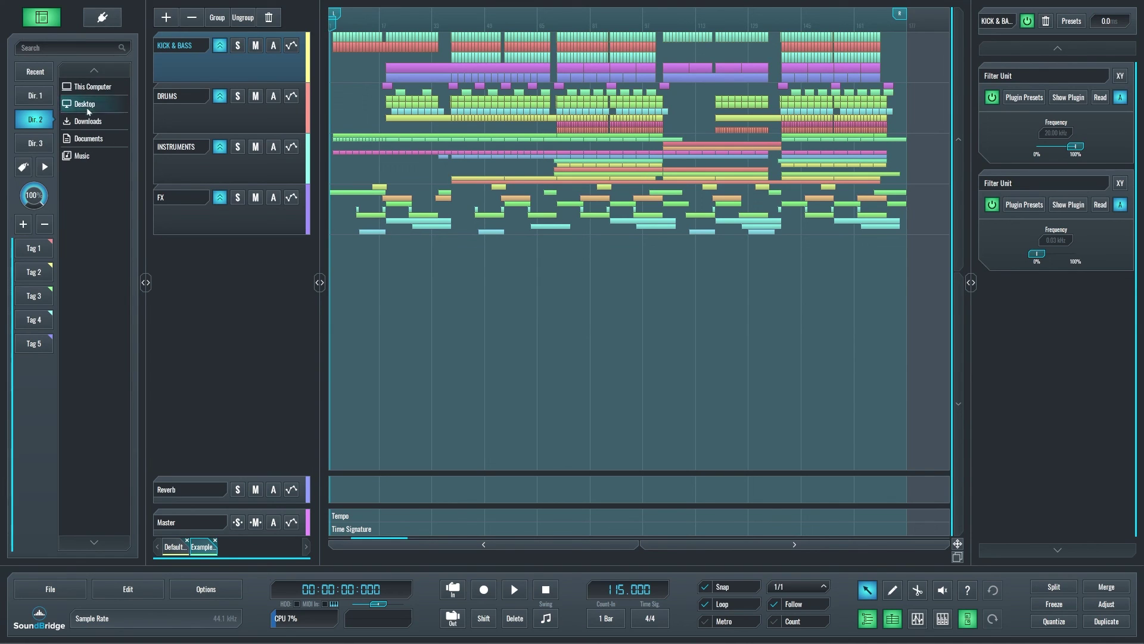